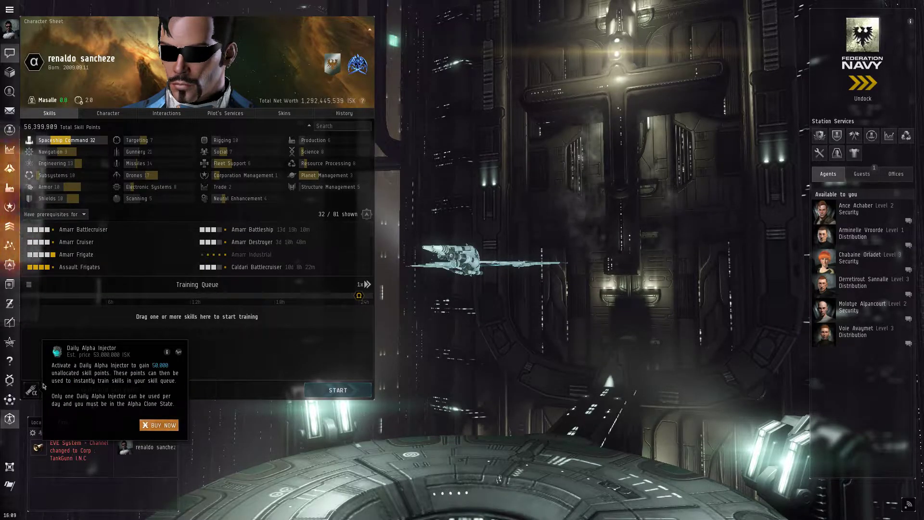
Open the Daily Alpha Injector offer in the New Eden Store via Buy Now
left_click(168, 426)
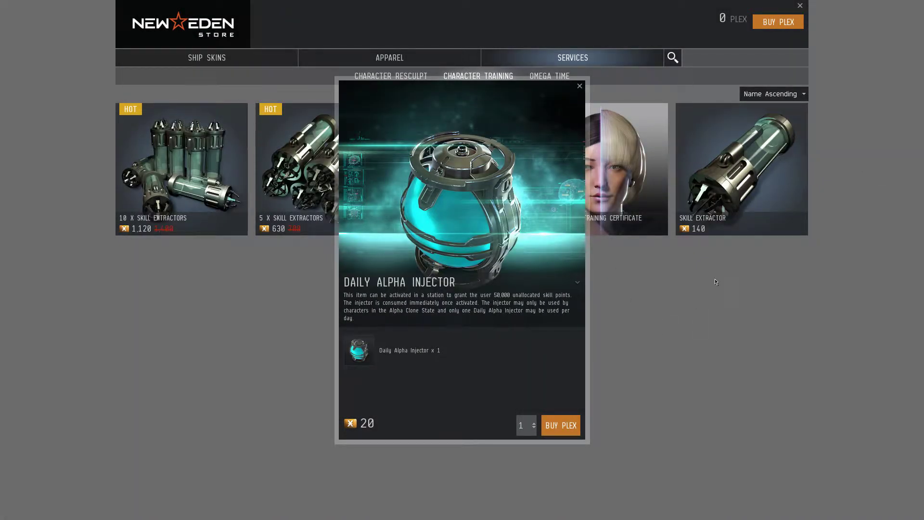
Close the New Eden Store, returning to the character sheet with 300,000 unallocated skill points
left_click(801, 6)
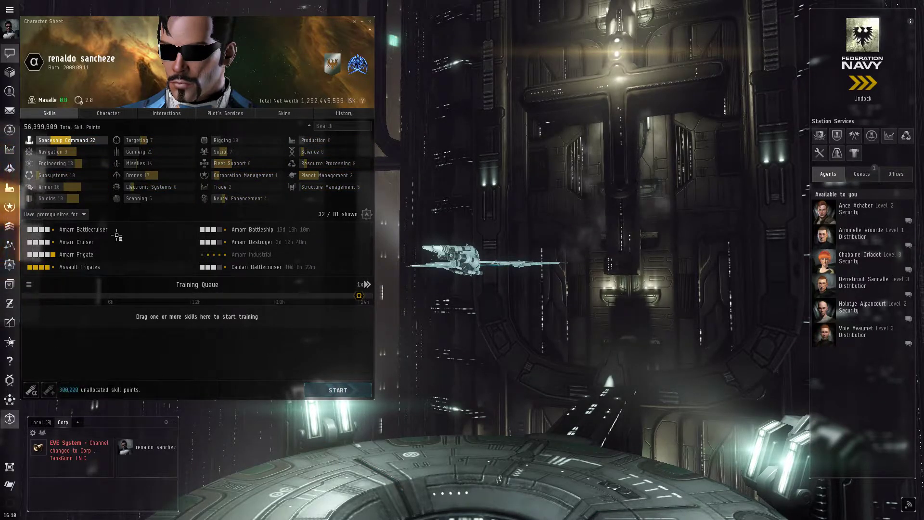
mouse_move(76, 254)
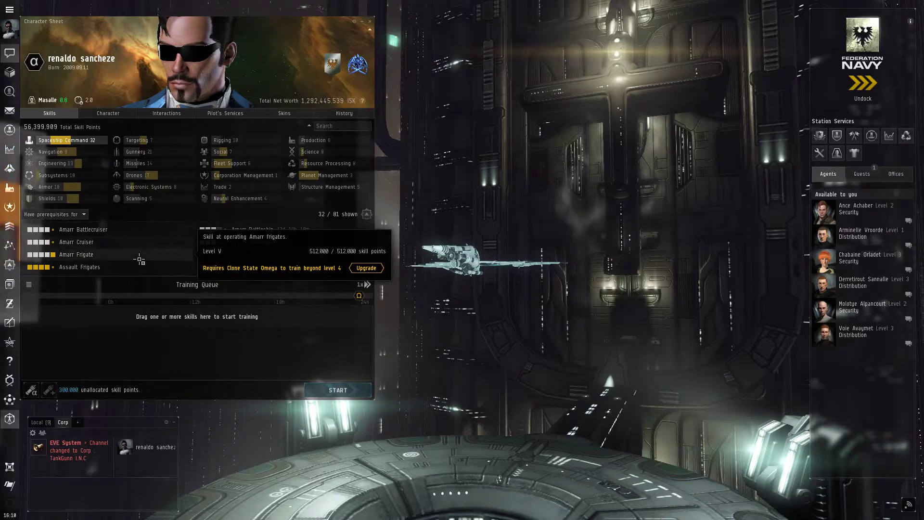
scroll(140, 260, "down", 2)
scroll(141, 260, "down", 1)
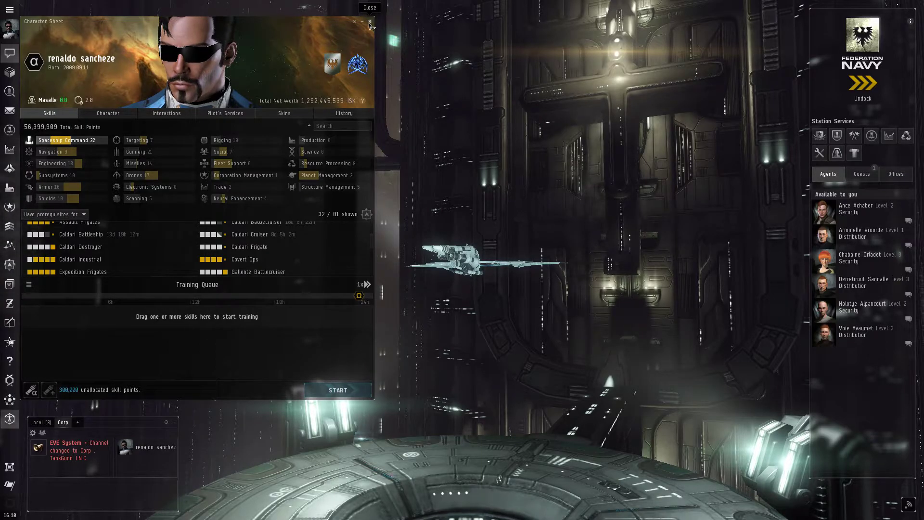
Close the character sheet and orbit the hangar camera to view the docked ship side-on
left_click(369, 24)
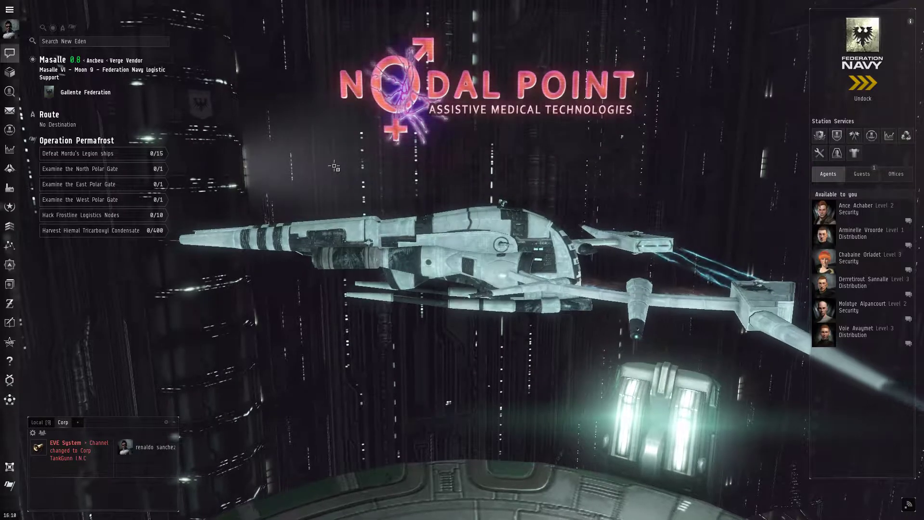
scroll(299, 308, "down", 3)
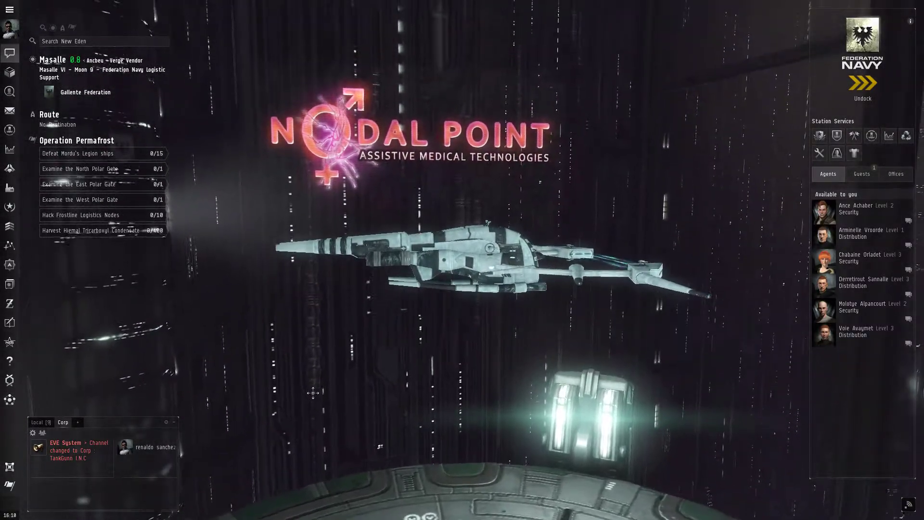
mouse_move(309, 404)
left_mouse_down()
mouse_move(194, 371)
mouse_move(241, 383)
left_mouse_up()
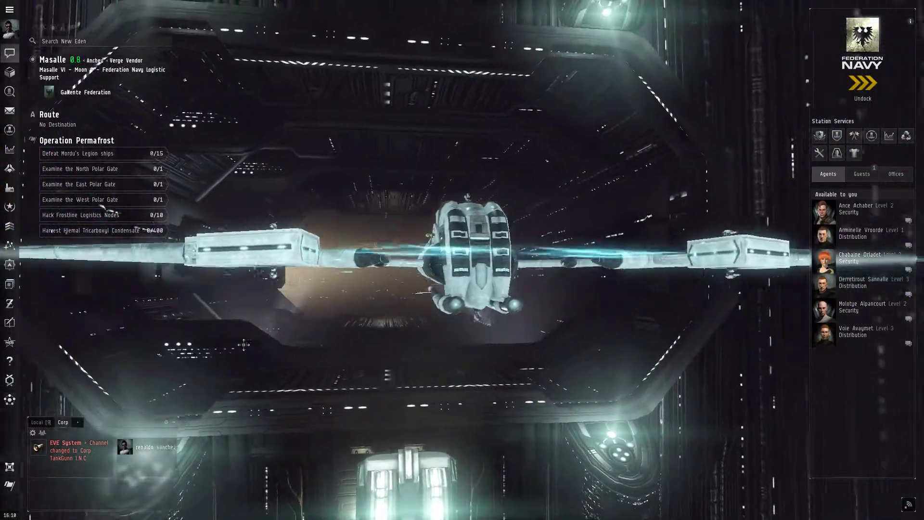
left_click_drag(241, 383, 305, 332)
scroll(305, 333, "down", 3)
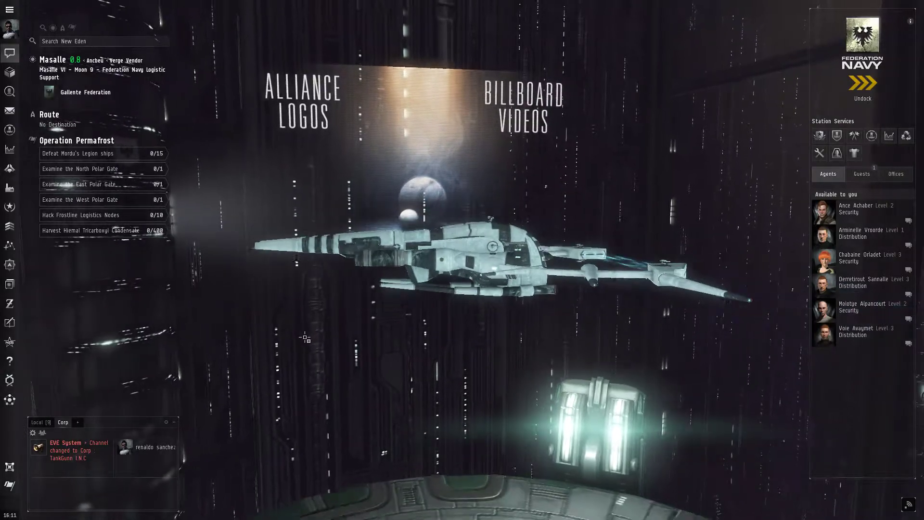